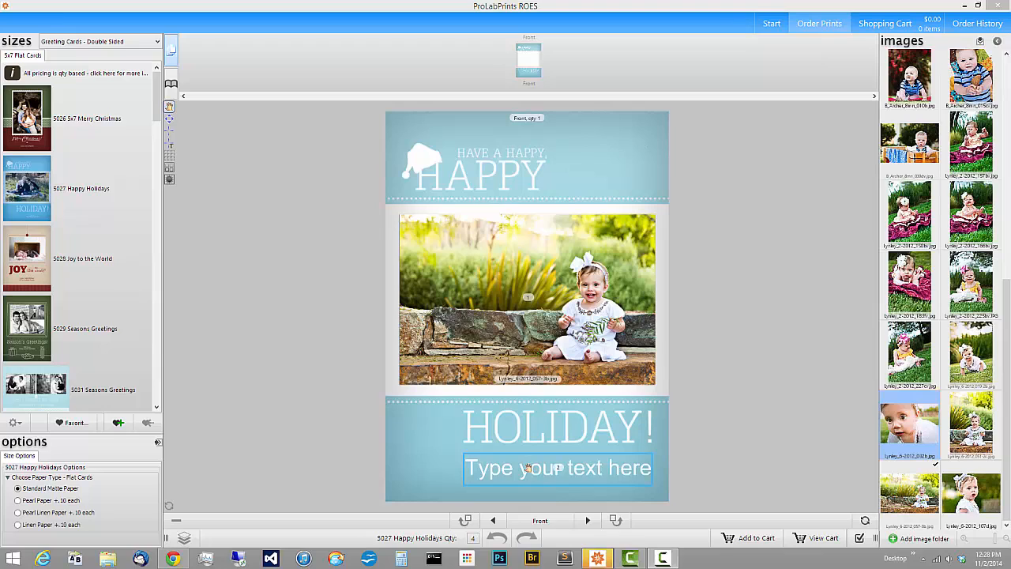
Replace the bottom text box's placeholder with the family name
click(527, 468)
text(Th)
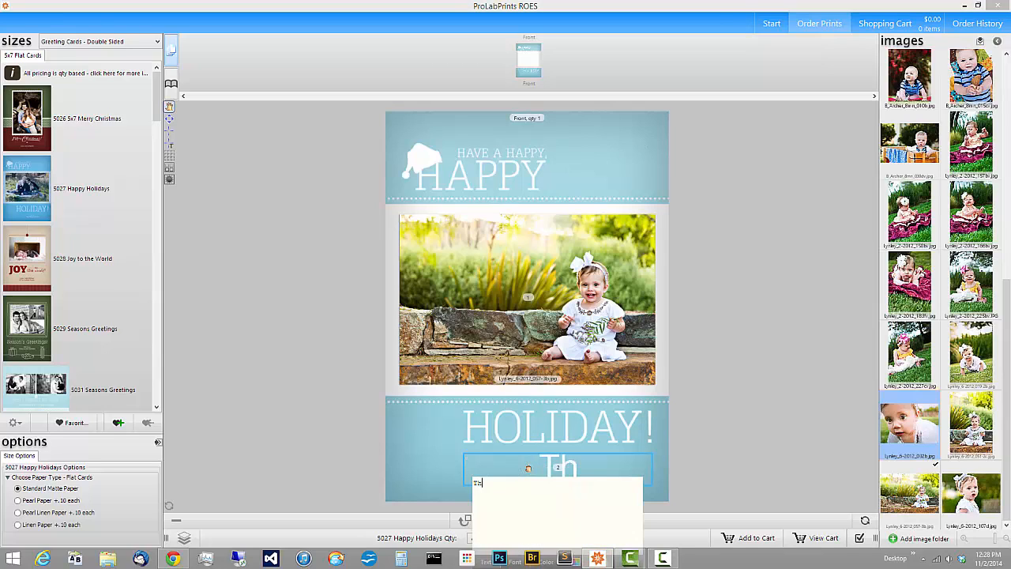
text(e Reeds)
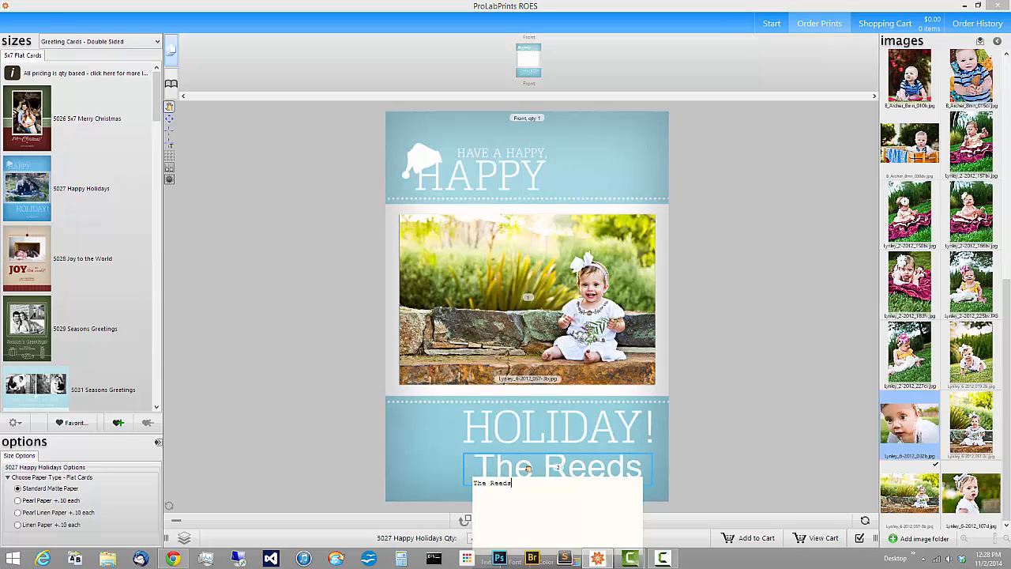
click(697, 446)
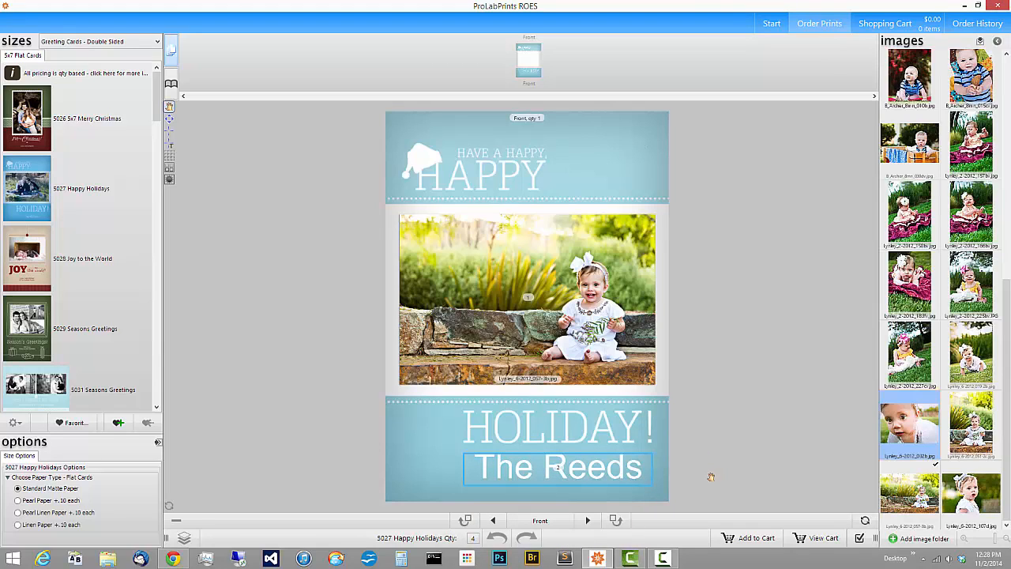
Add a blank line above the family name so the text shrinks
double_click(602, 471)
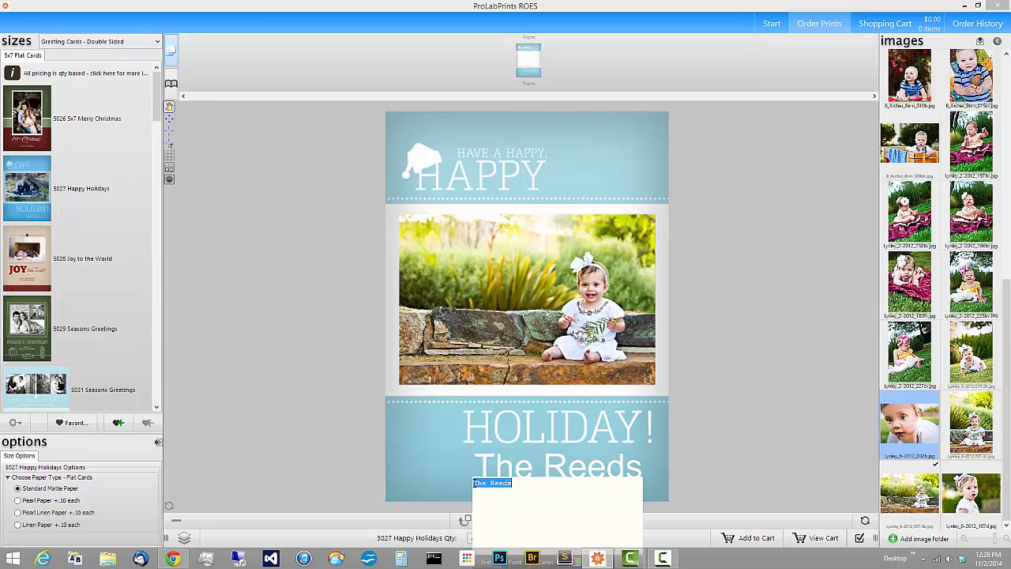
click(482, 485)
key(Return)
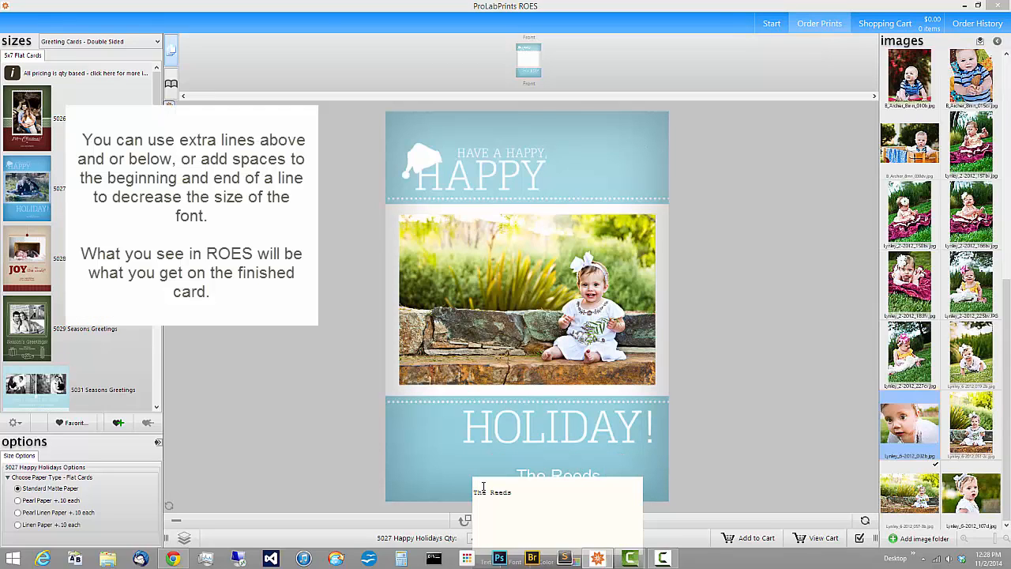
click(704, 431)
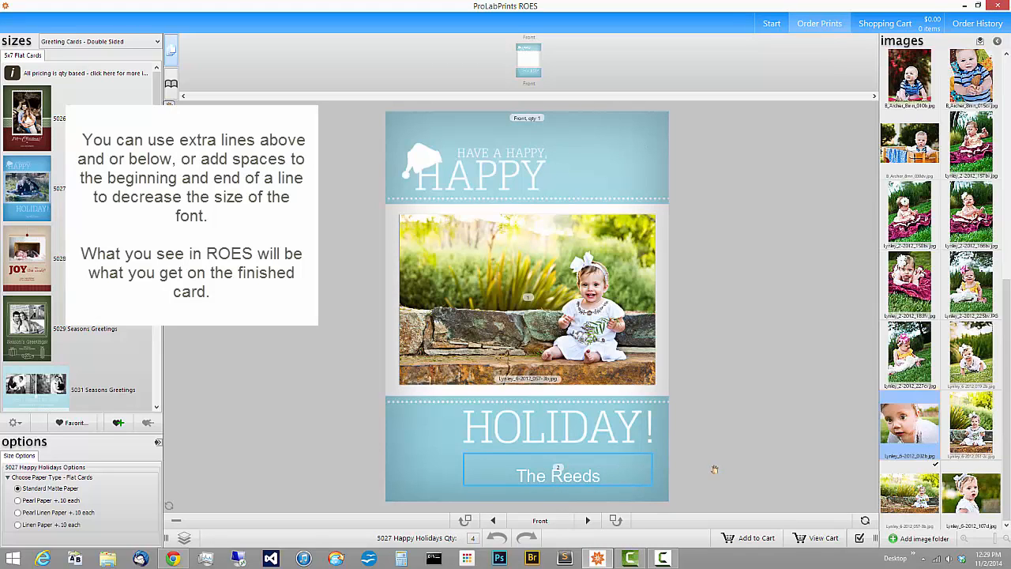
Rewrite the bottom text as three lines: the family name, the members' first names, and 2014
double_click(575, 474)
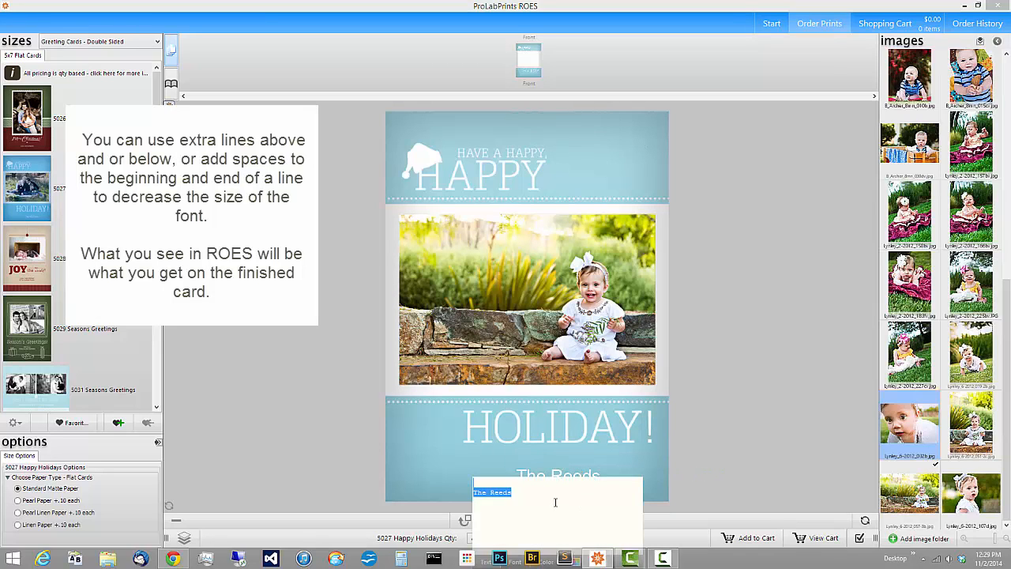
key(BackSpace)
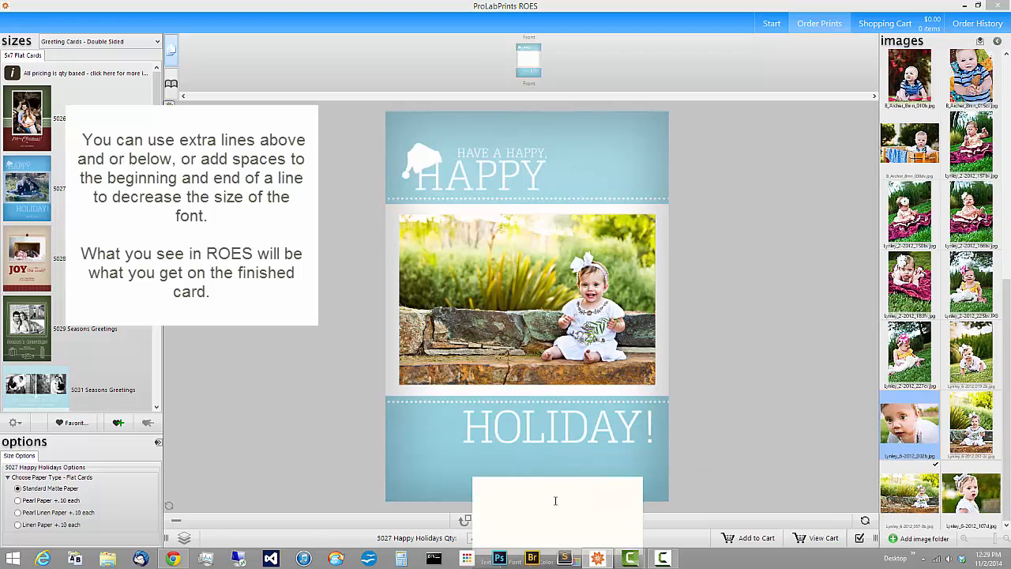
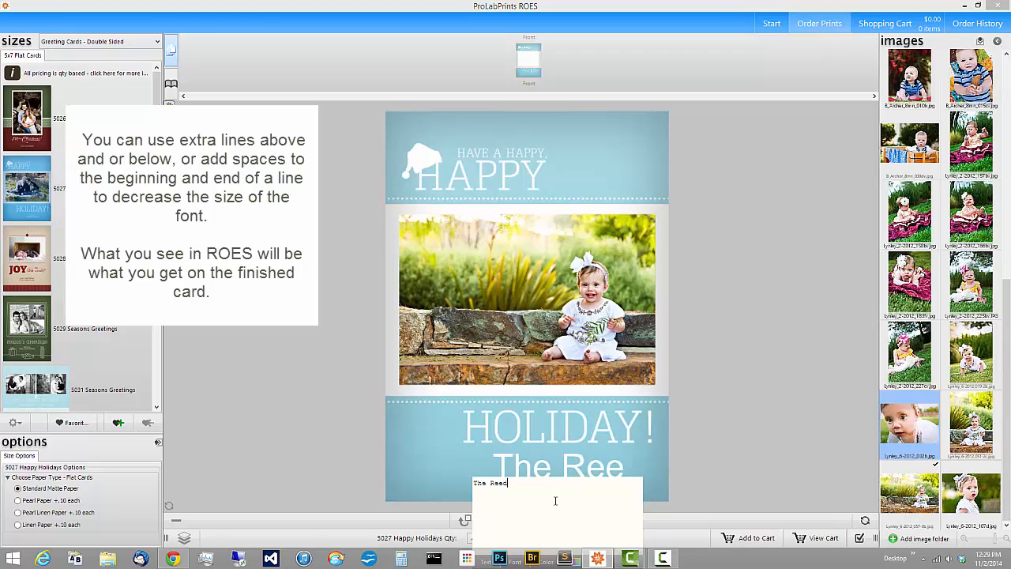
key(BackSpace)
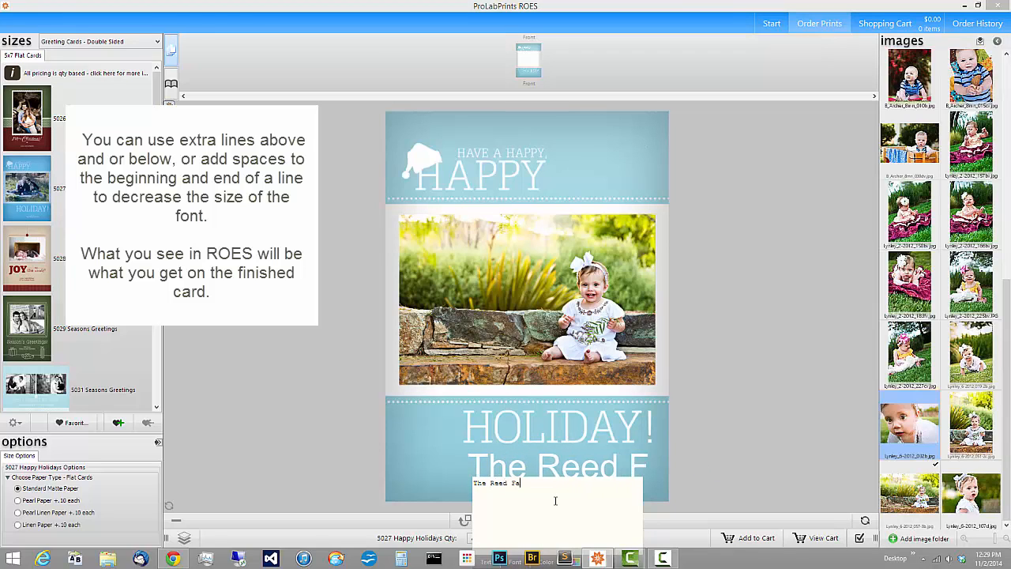
key(Return)
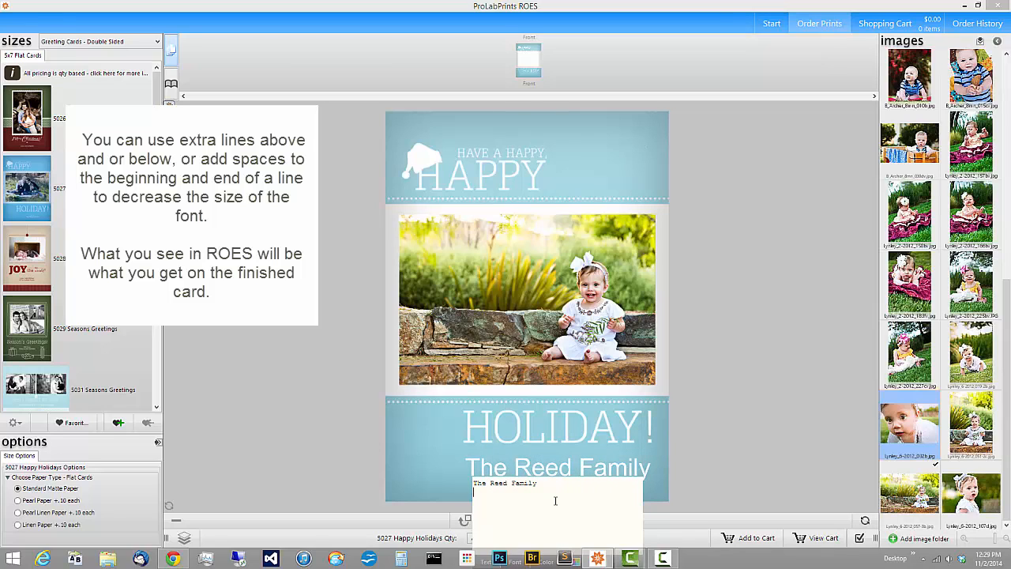
key(Return)
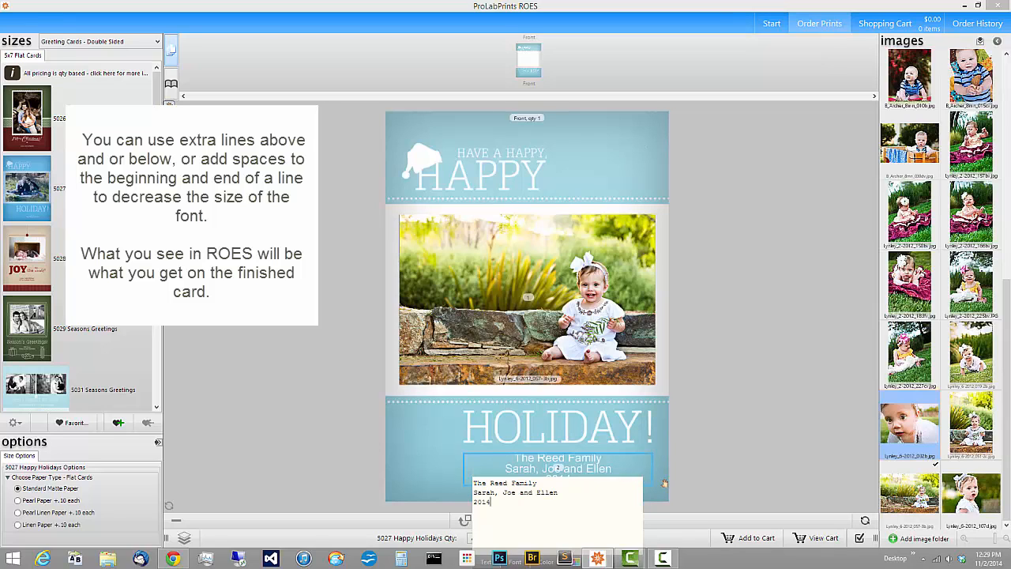
click(718, 457)
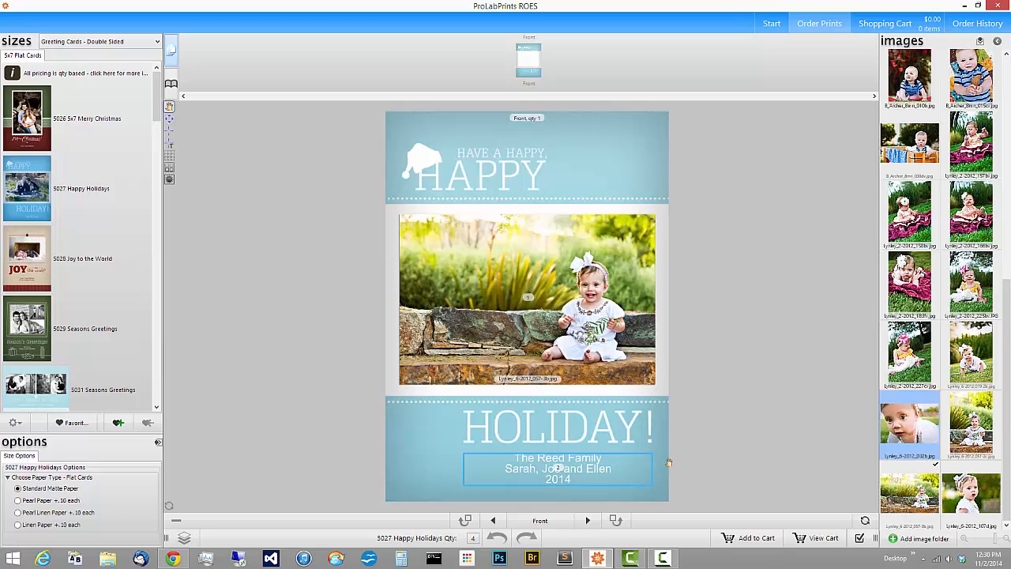
Dock the image thumbnails as a bottom strip and the options panel on the right
double_click(593, 468)
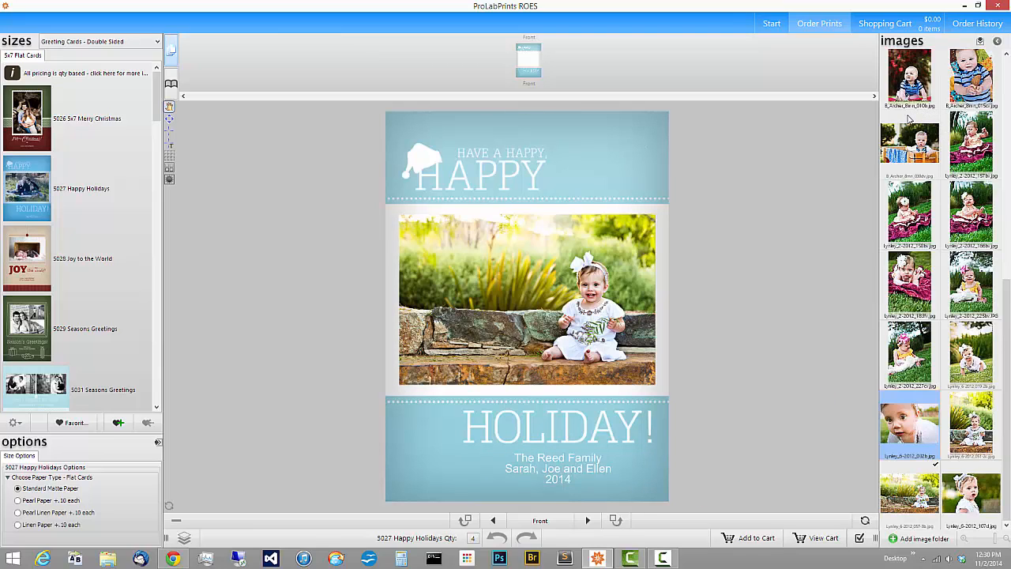
drag(910, 119, 901, 218)
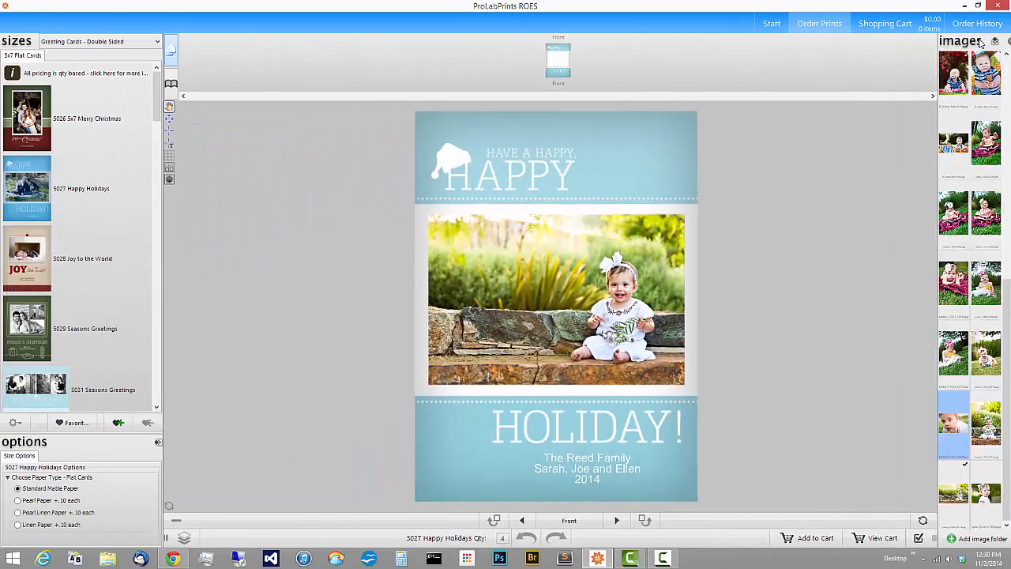
click(980, 43)
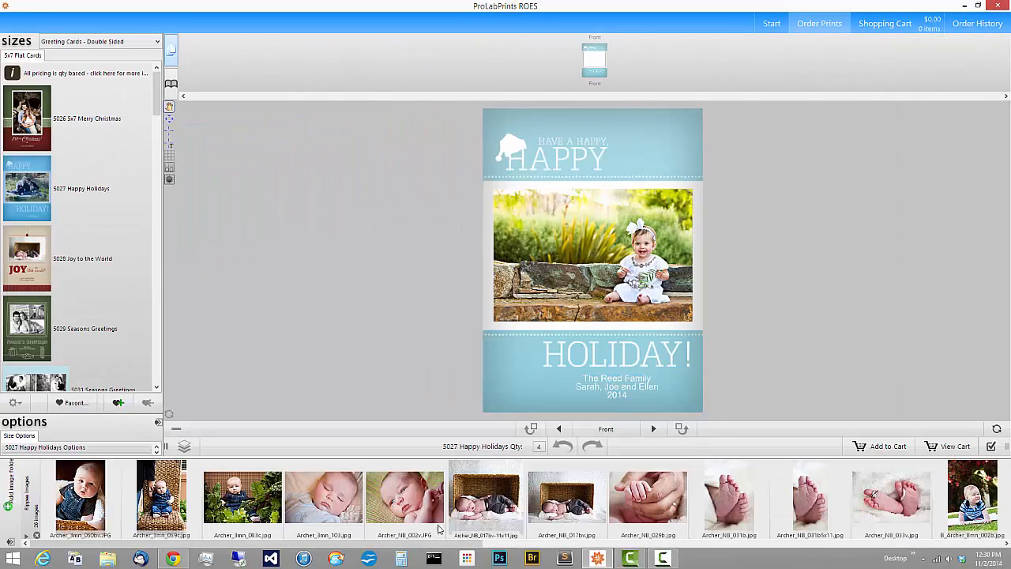
click(157, 423)
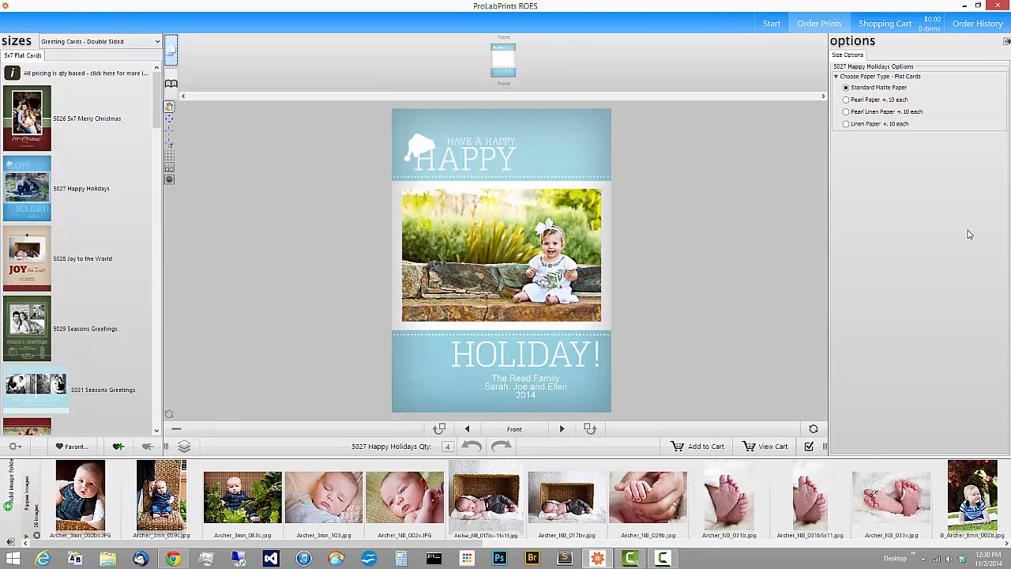
Set the family text font to MyriadPro with the Bold Italic style
click(507, 380)
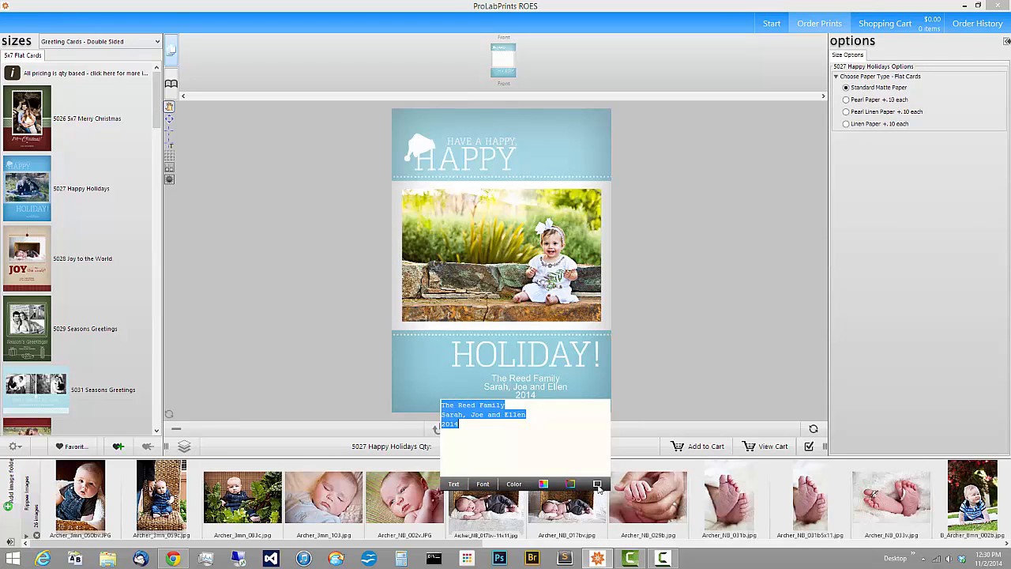
click(482, 483)
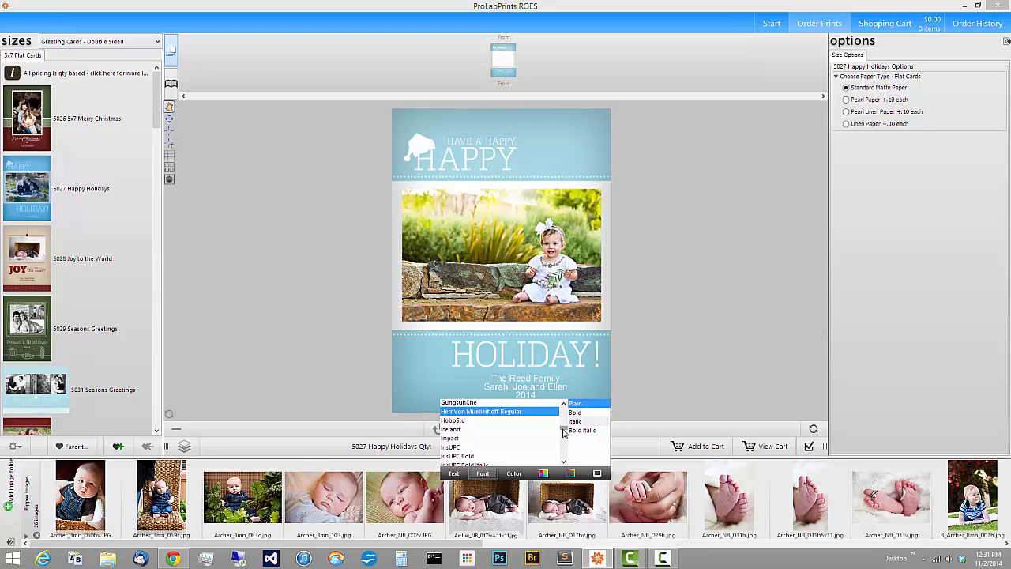
mouse_move(563, 428)
mouse_down()
mouse_move(562, 456)
mouse_move(562, 410)
mouse_move(561, 433)
mouse_up()
click(492, 460)
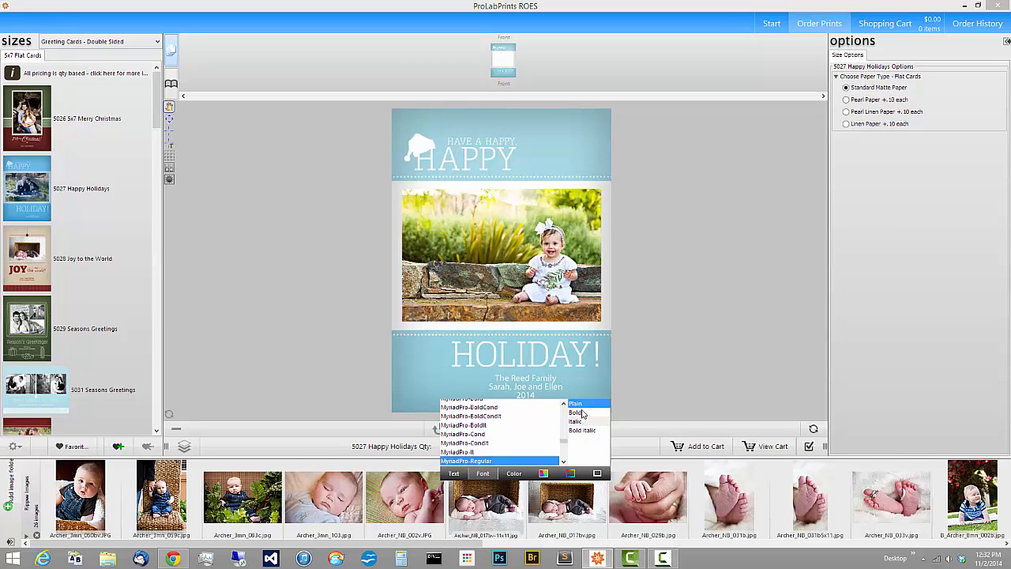
click(582, 413)
click(583, 422)
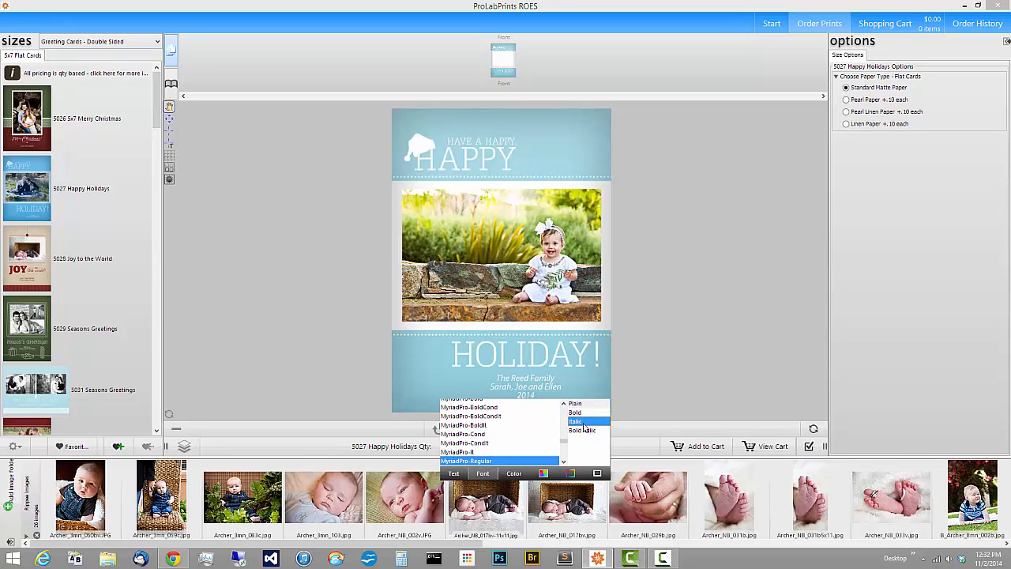
click(581, 430)
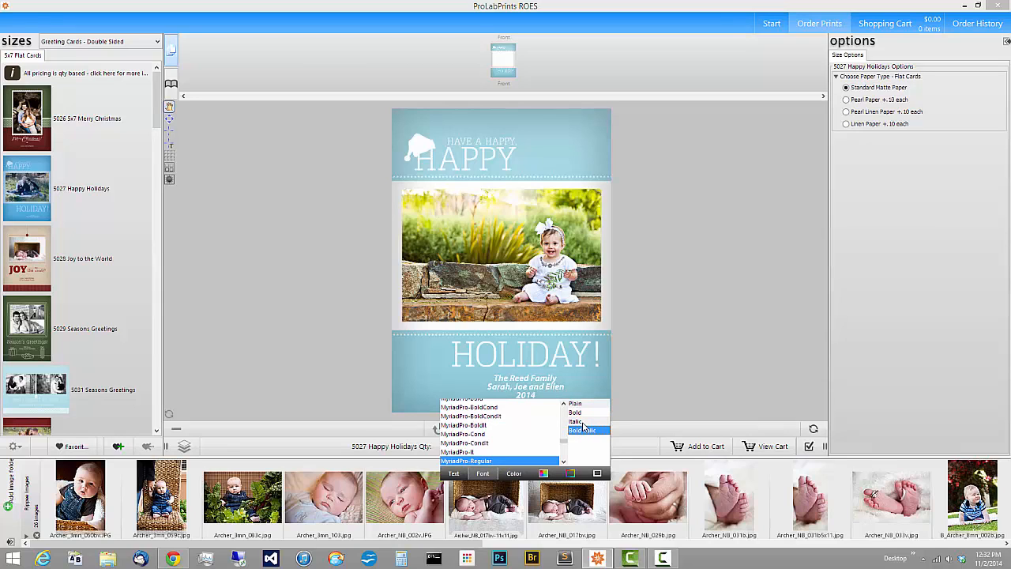
click(641, 375)
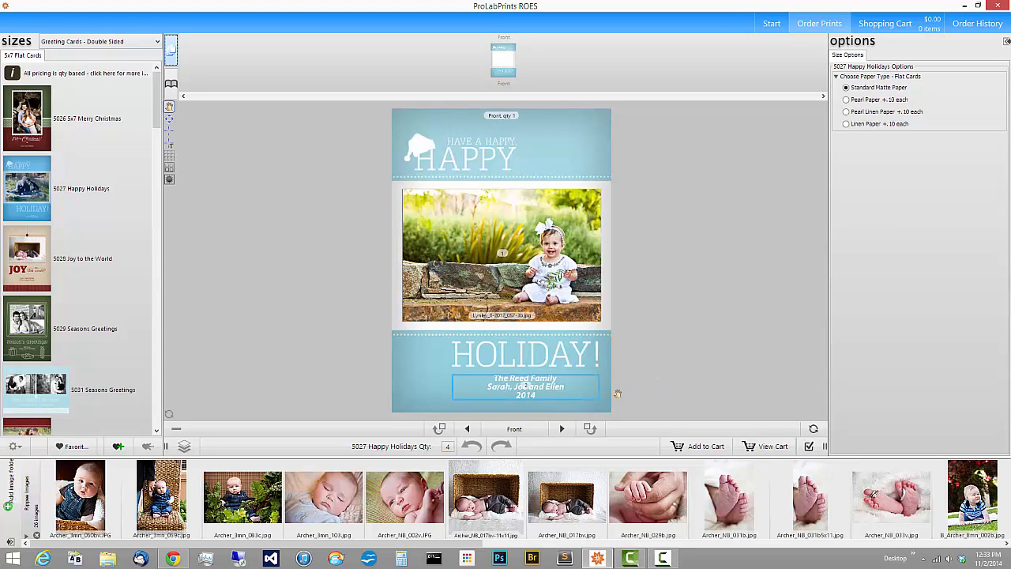
click(531, 388)
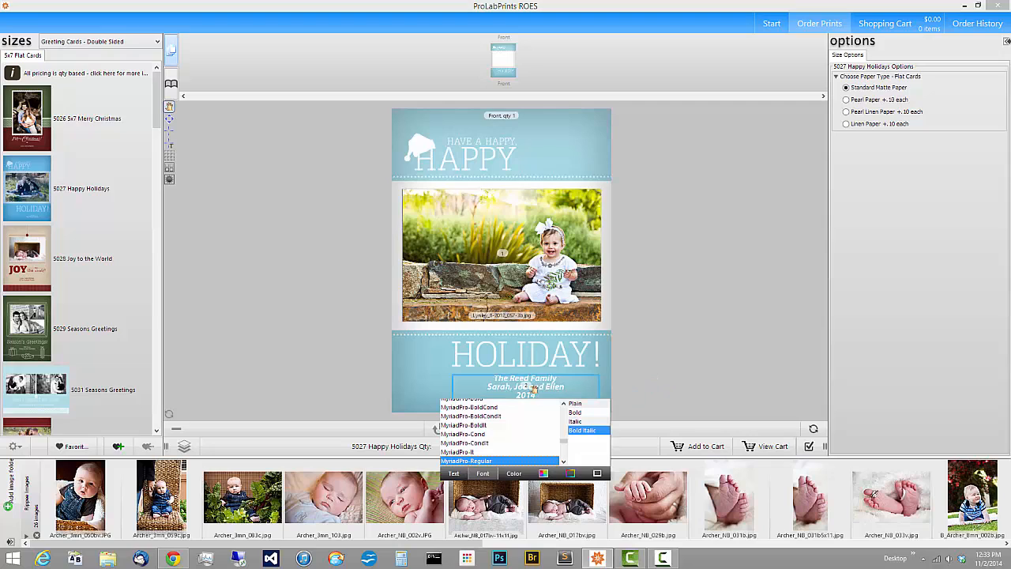
In the text colour settings, lower the red slider and then restore it to full
click(514, 473)
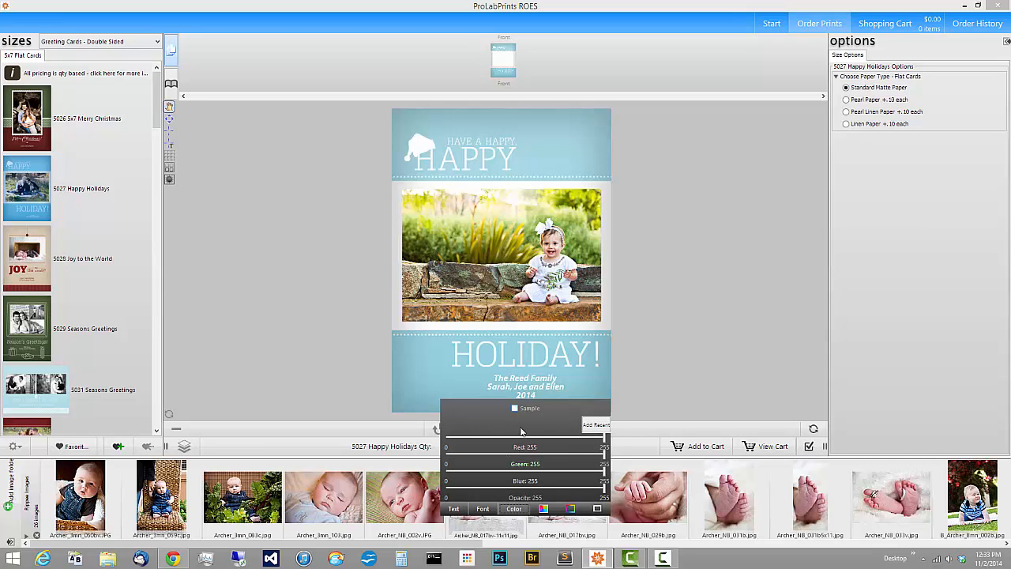
drag(602, 446, 505, 442)
drag(572, 442, 617, 446)
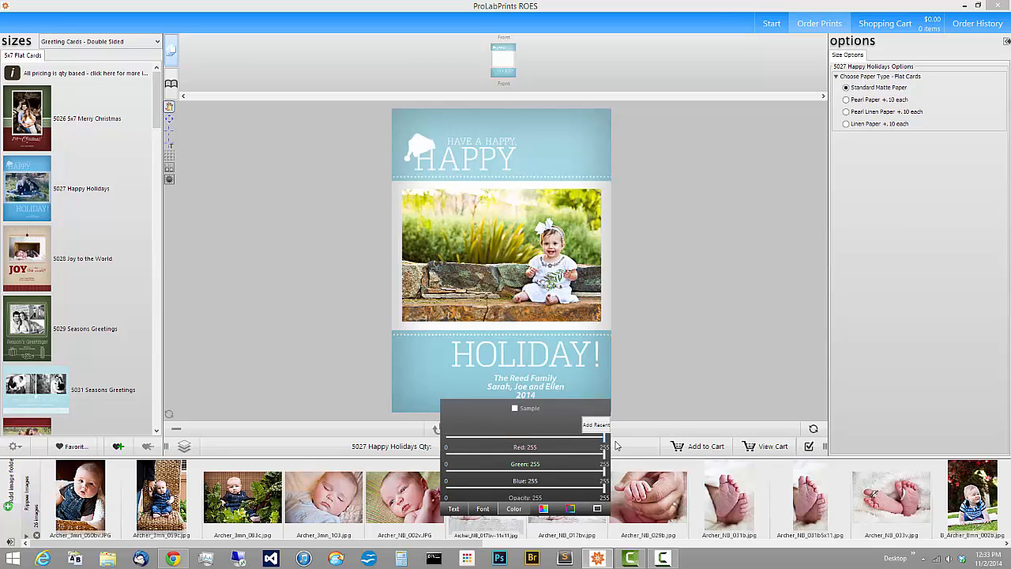
Sample rock and foliage colours from the photo, then settle on white and disable sampling
click(515, 408)
click(487, 268)
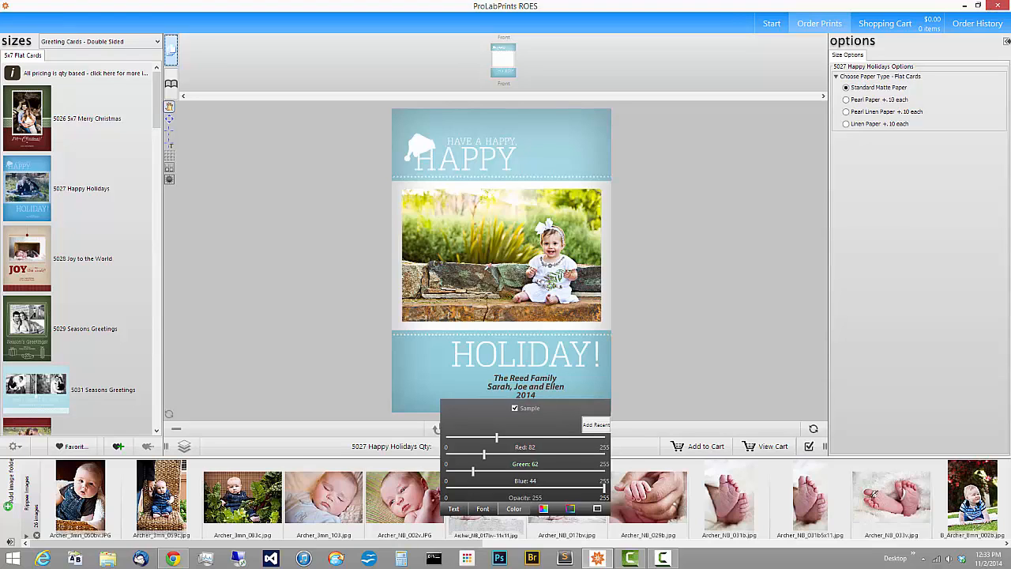
click(458, 266)
click(462, 274)
click(488, 226)
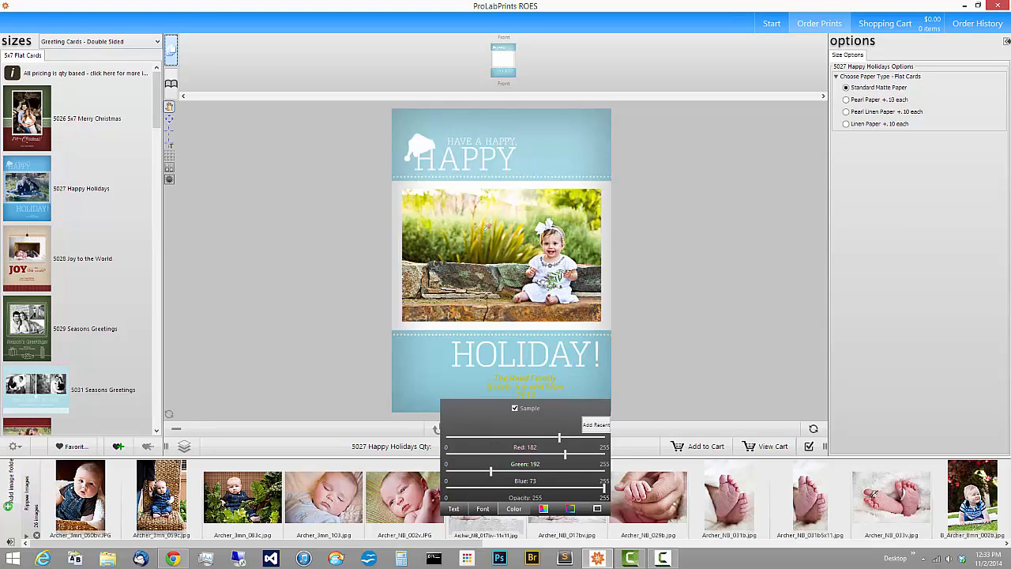
click(503, 180)
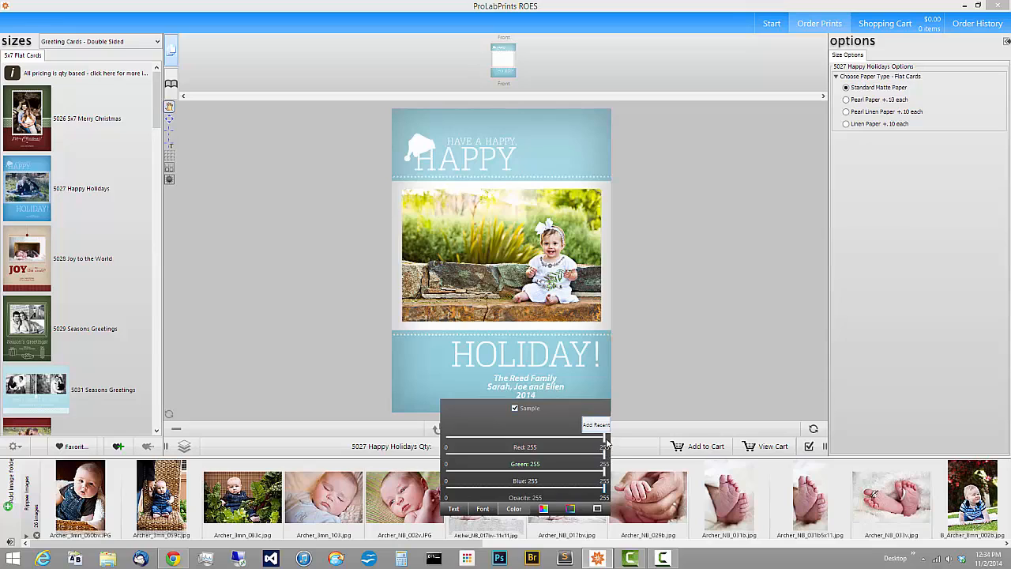
click(514, 408)
Edit the text content to list the family name, ten member names and 2014
click(455, 509)
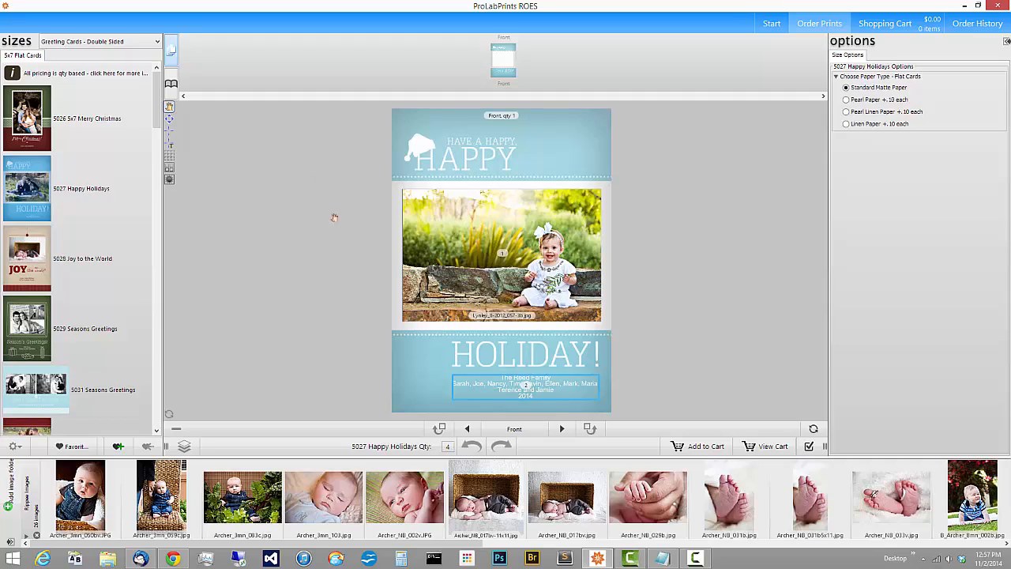
click(171, 110)
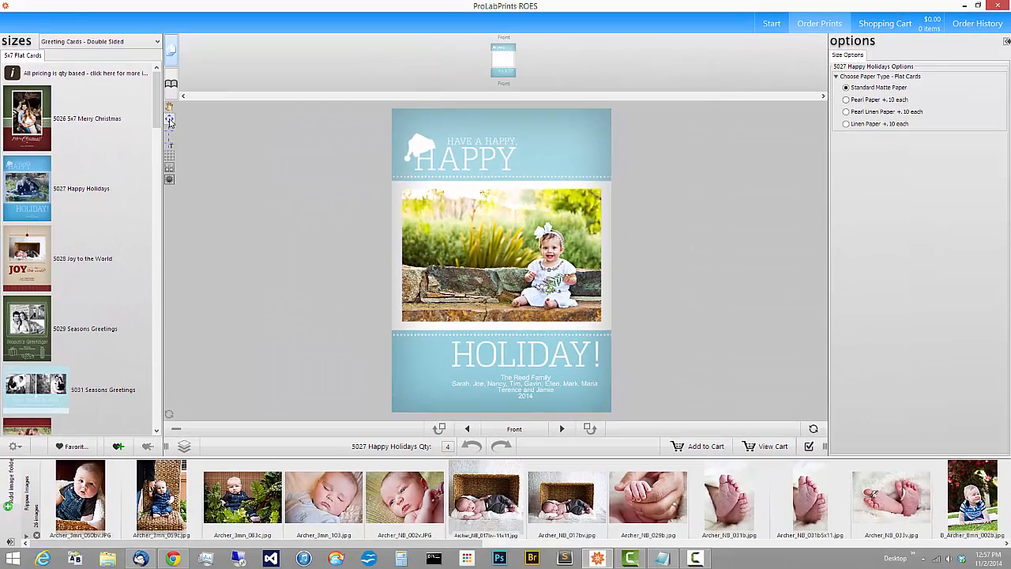
Enlarge the names text box leftward and upward, then shift it slightly down
click(249, 177)
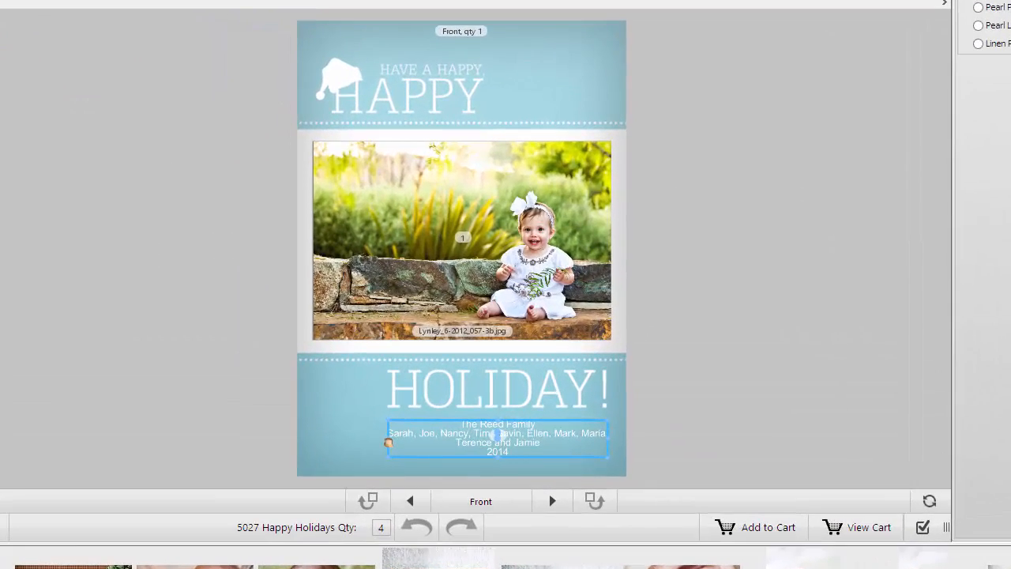
drag(451, 388, 408, 384)
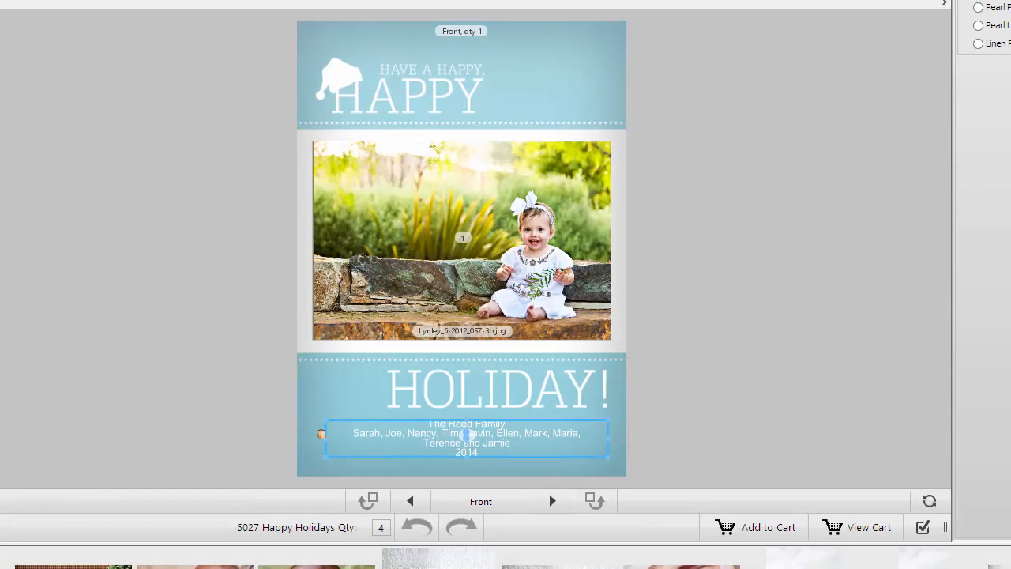
drag(320, 435, 315, 431)
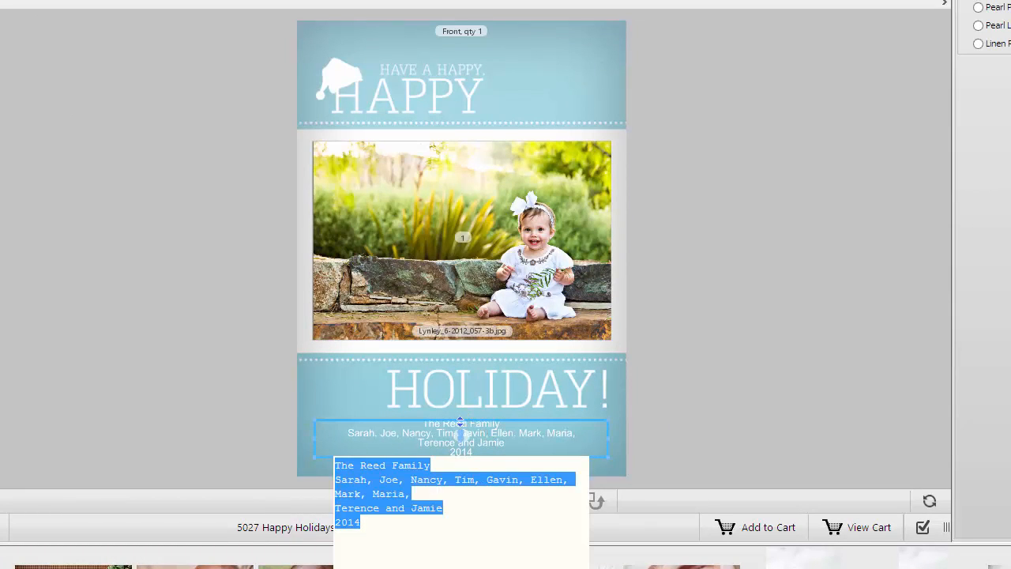
drag(461, 423, 461, 412)
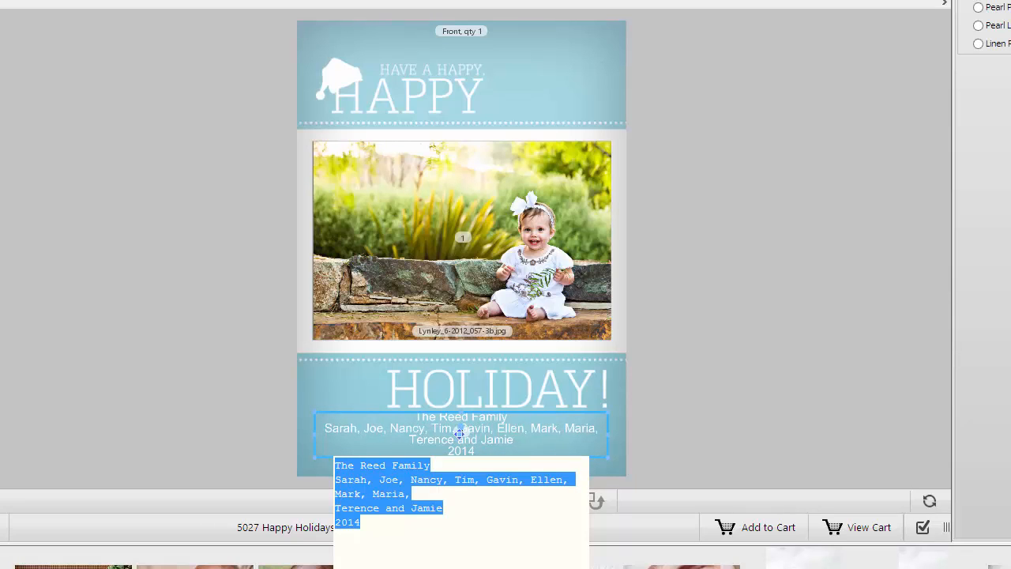
drag(460, 432, 464, 443)
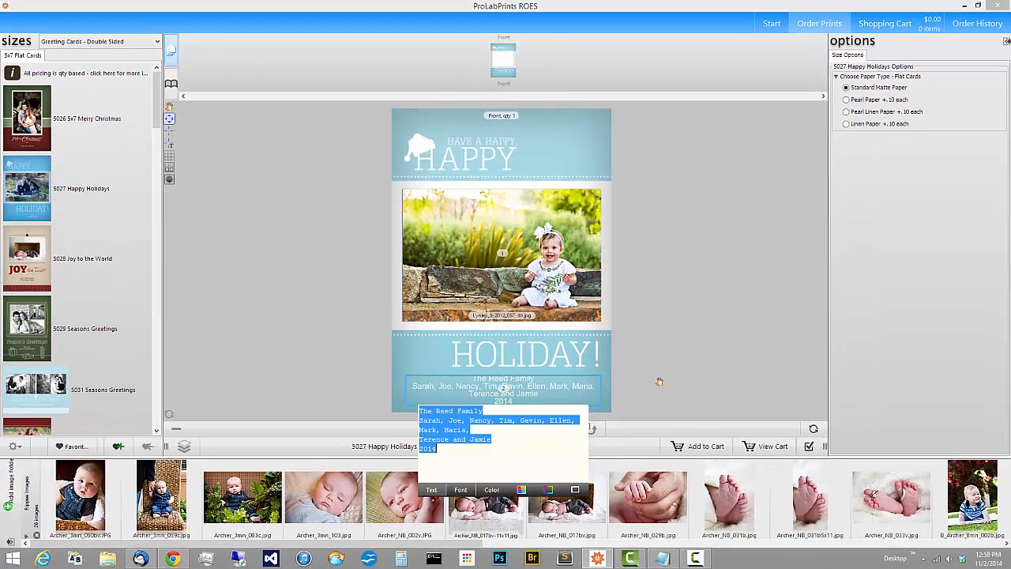
Recentre the names box under HOLIDAY! with its side handles, nudge it up, and close the editor
click(668, 384)
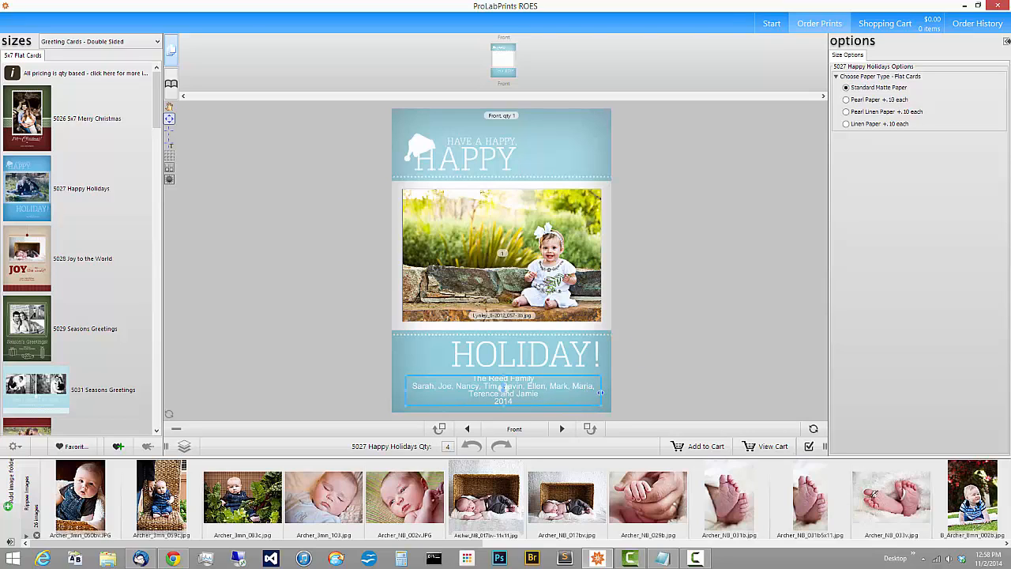
drag(604, 394, 610, 393)
mouse_move(407, 392)
mouse_down()
mouse_move(389, 395)
mouse_move(405, 389)
mouse_up()
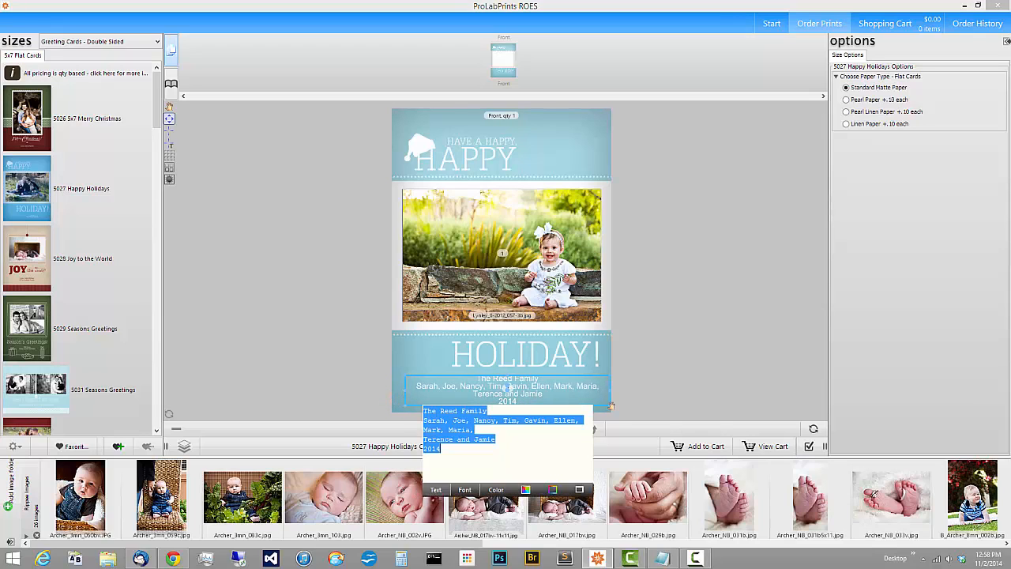
drag(609, 393, 602, 392)
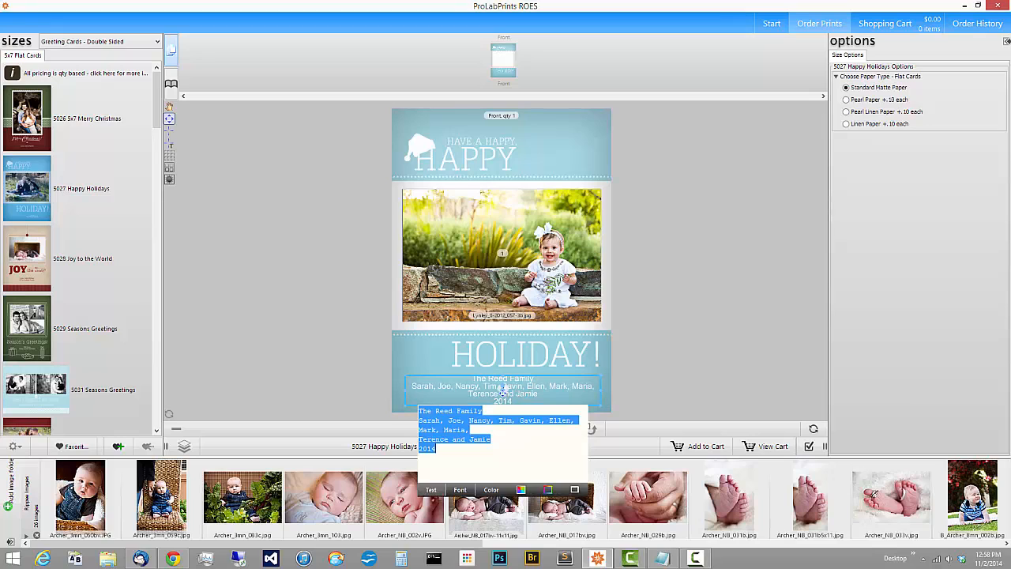
drag(505, 391, 502, 391)
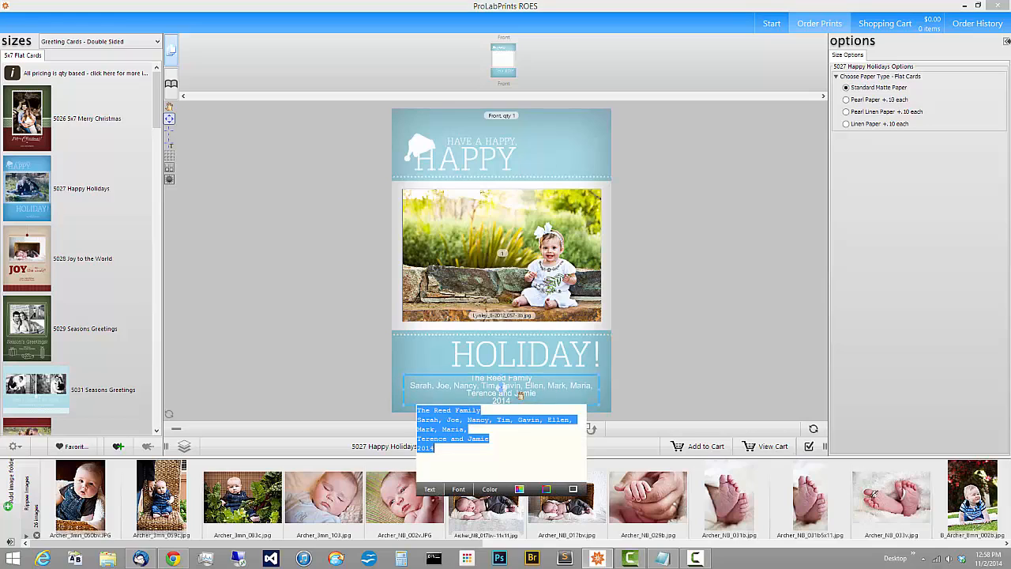
click(655, 387)
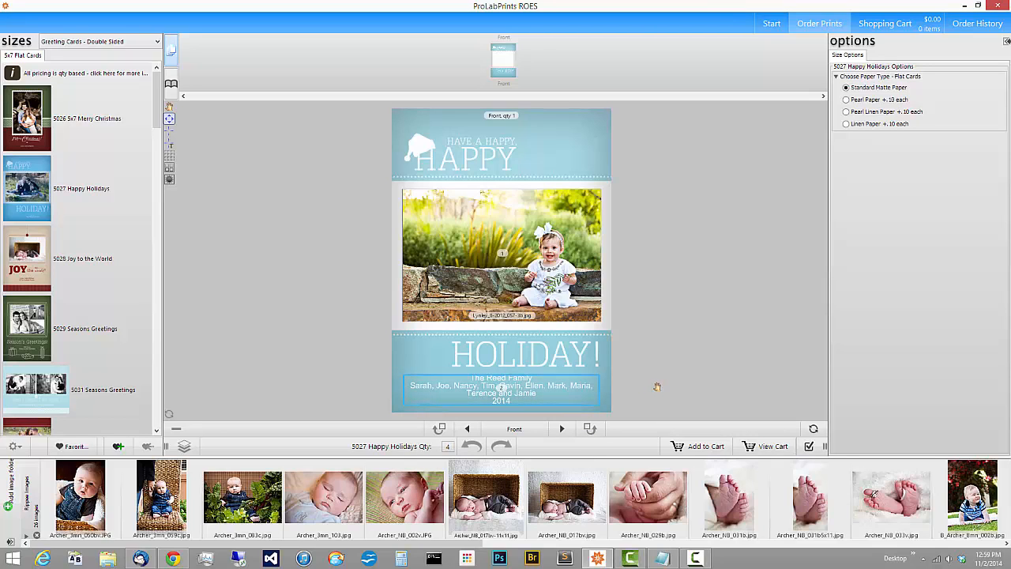